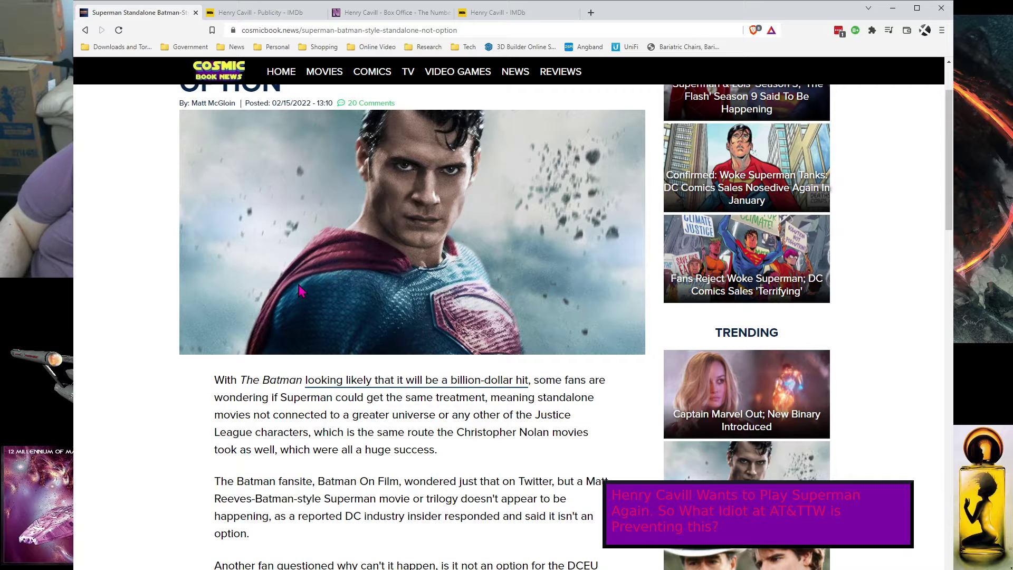
{"action": "scroll", "coordinate": [300, 292], "scroll_direction": "down", "scroll_amount": 3}
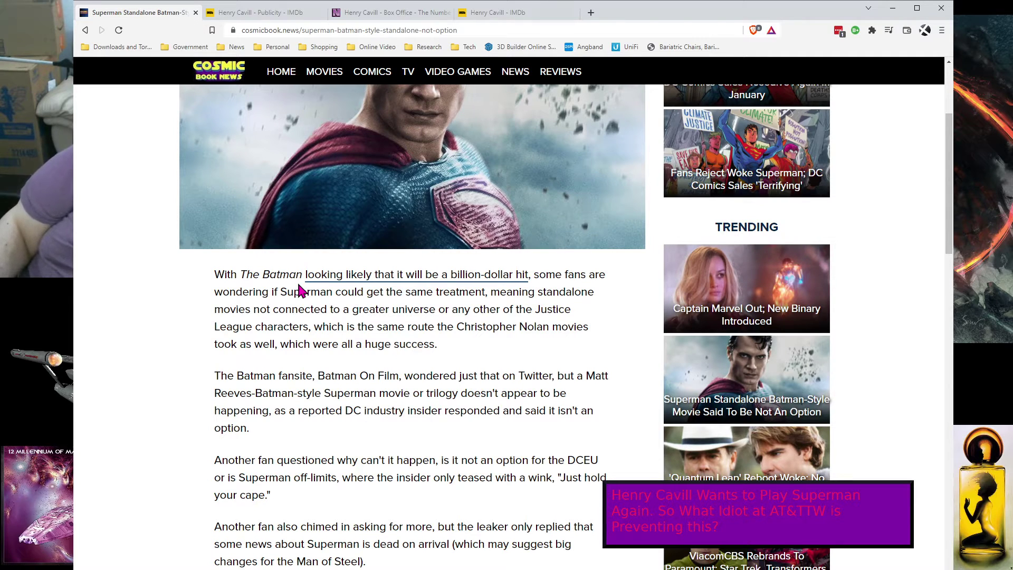
{"action": "scroll", "coordinate": [342, 434], "scroll_direction": "down", "scroll_amount": 2}
{"action": "scroll", "coordinate": [459, 409], "scroll_direction": "down", "scroll_amount": 2}
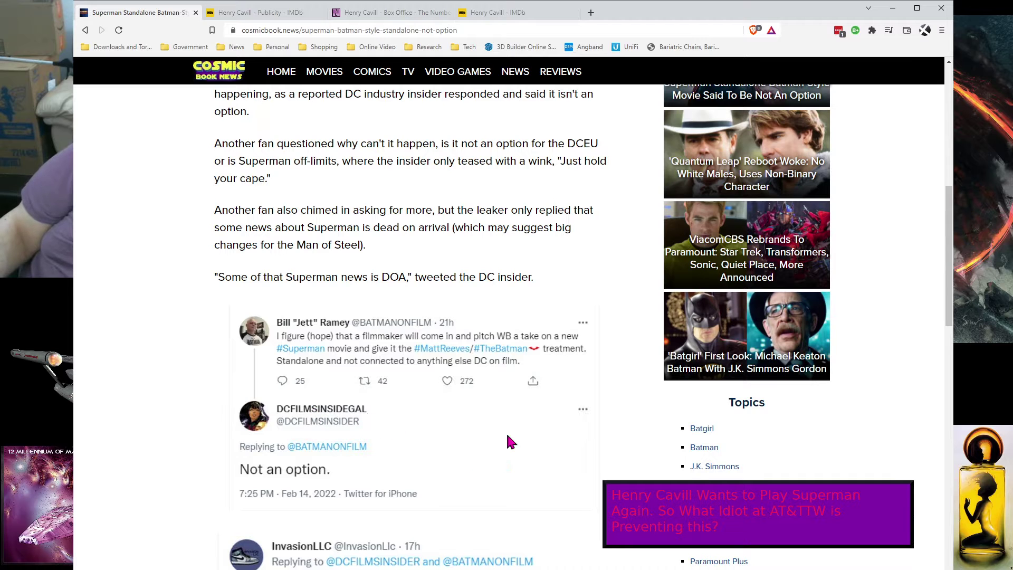
{"action": "scroll", "coordinate": [530, 443], "scroll_direction": "down", "scroll_amount": 2}
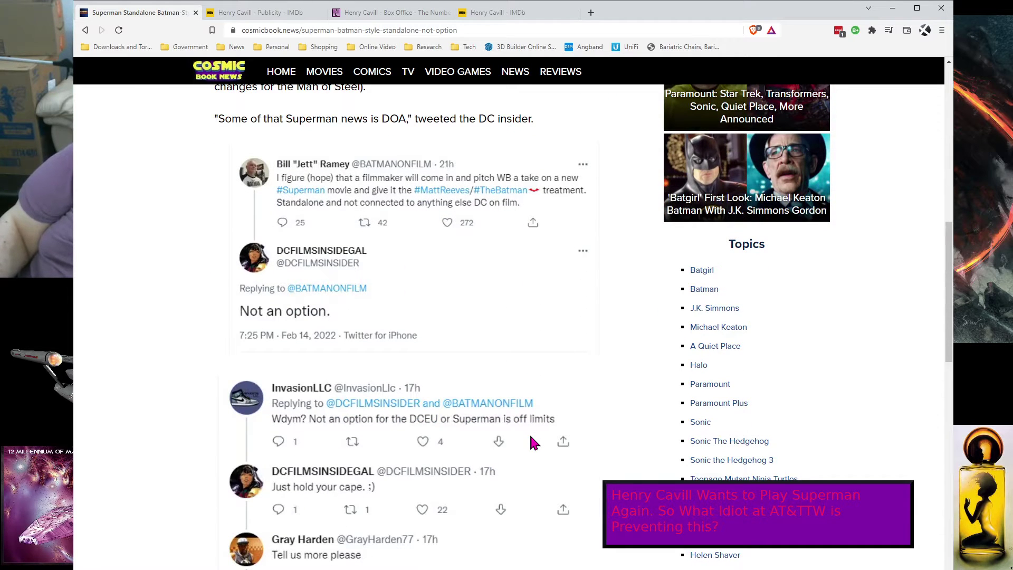
{"action": "scroll", "coordinate": [531, 436], "scroll_direction": "down", "scroll_amount": 3}
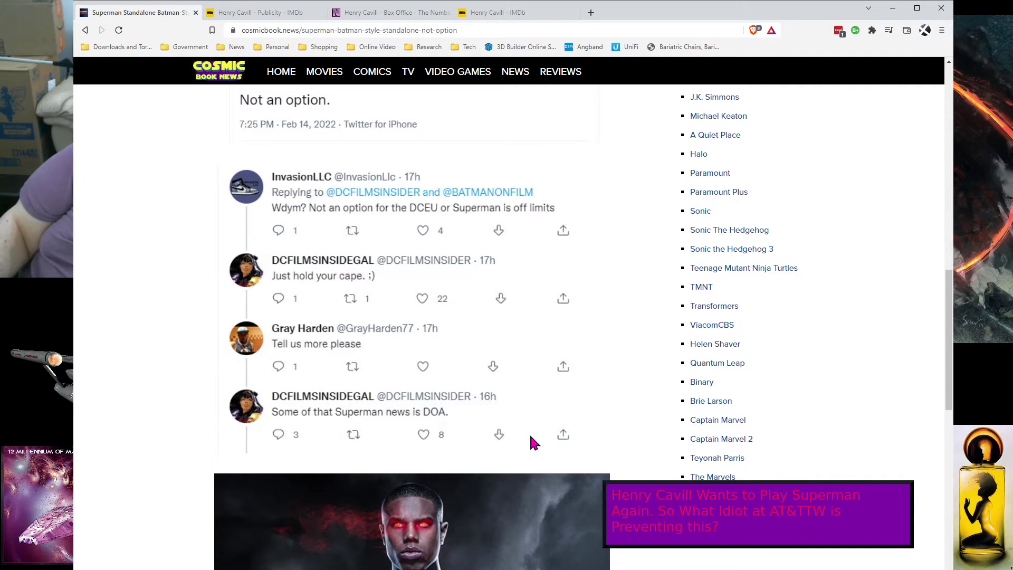
{"action": "scroll", "coordinate": [531, 444], "scroll_direction": "down", "scroll_amount": 3}
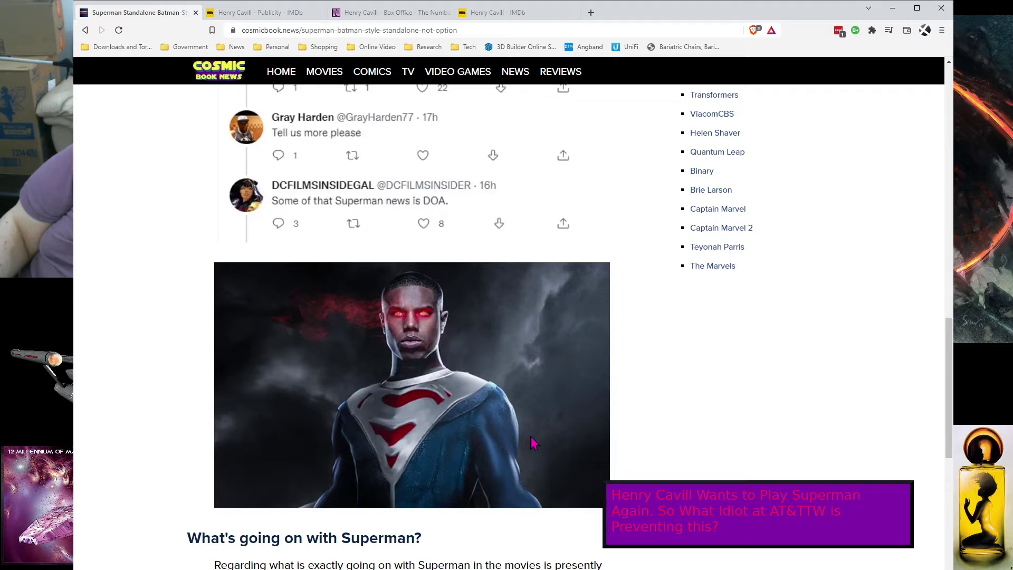
{"action": "scroll", "coordinate": [533, 443], "scroll_direction": "down", "scroll_amount": 2}
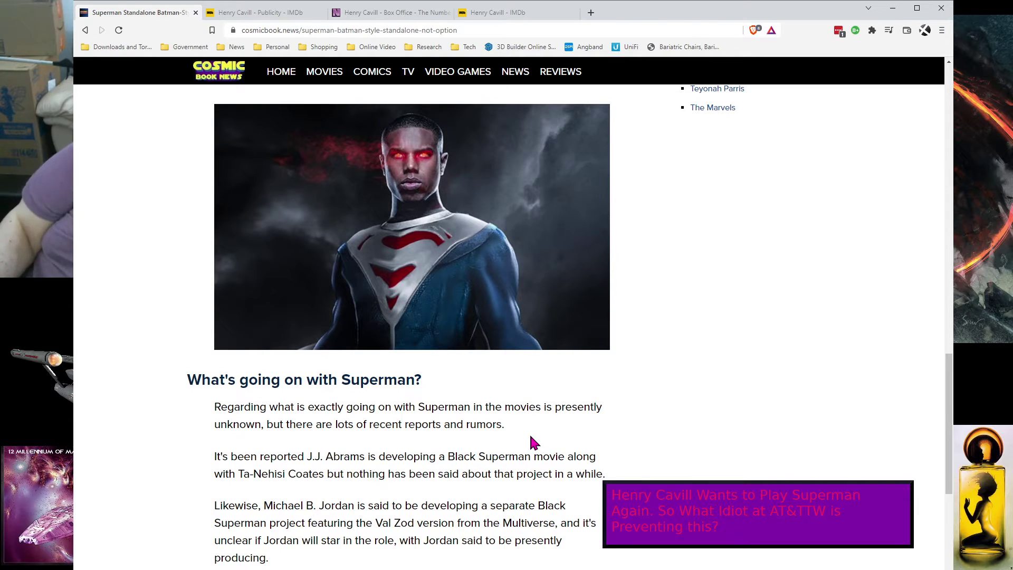
{"action": "scroll", "coordinate": [532, 442], "scroll_direction": "down", "scroll_amount": 1}
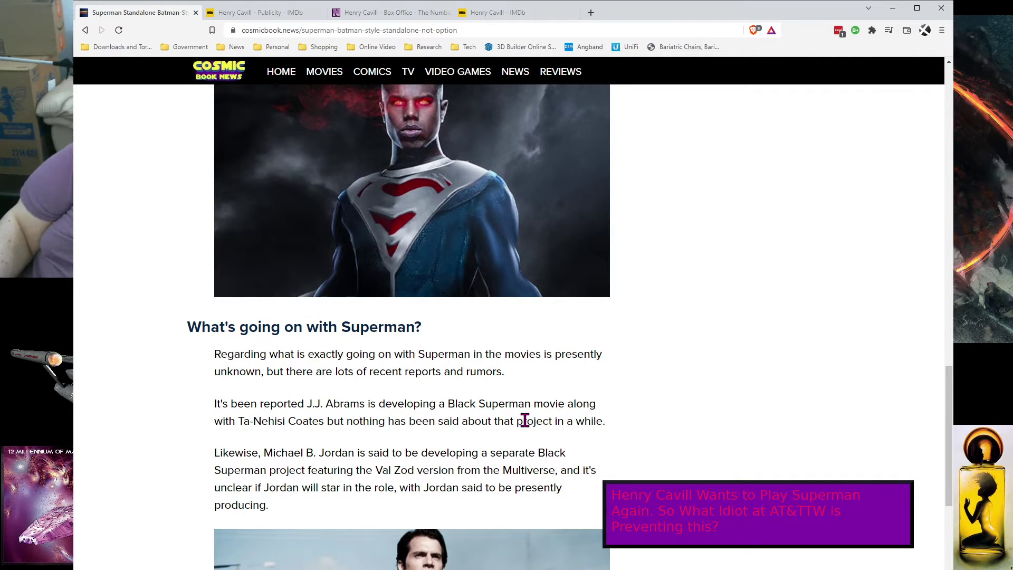
{"action": "scroll", "coordinate": [525, 420], "scroll_direction": "down", "scroll_amount": 1}
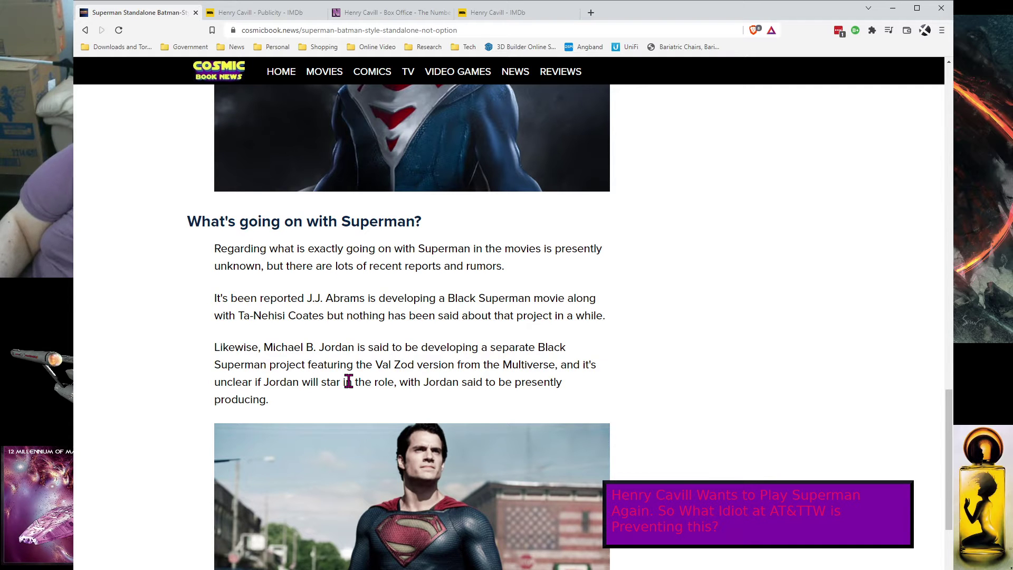
{"action": "scroll", "coordinate": [348, 382], "scroll_direction": "down", "scroll_amount": 4}
{"action": "scroll", "coordinate": [348, 385], "scroll_direction": "down", "scroll_amount": 2}
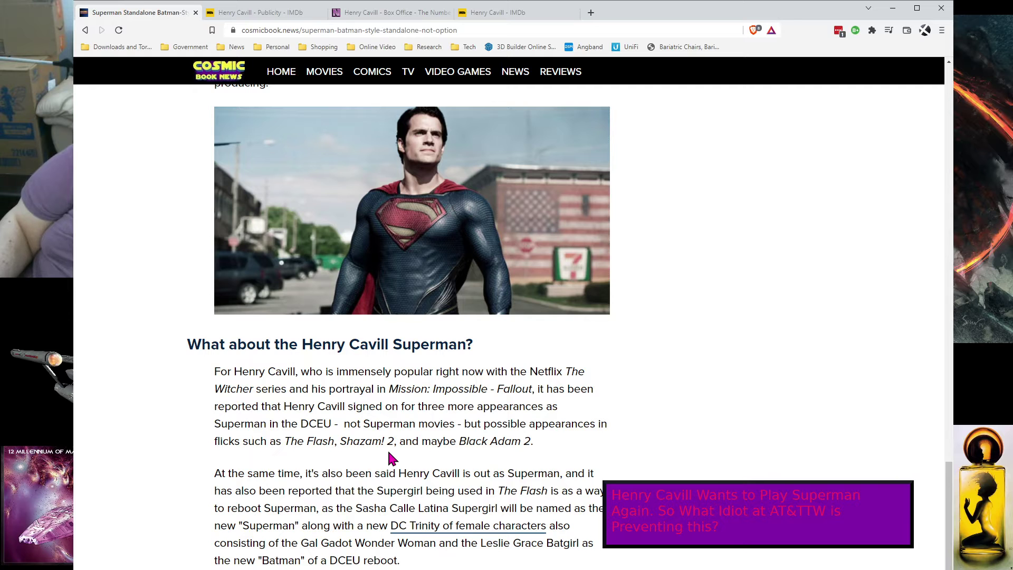
{"action": "scroll", "coordinate": [389, 458], "scroll_direction": "down", "scroll_amount": 3}
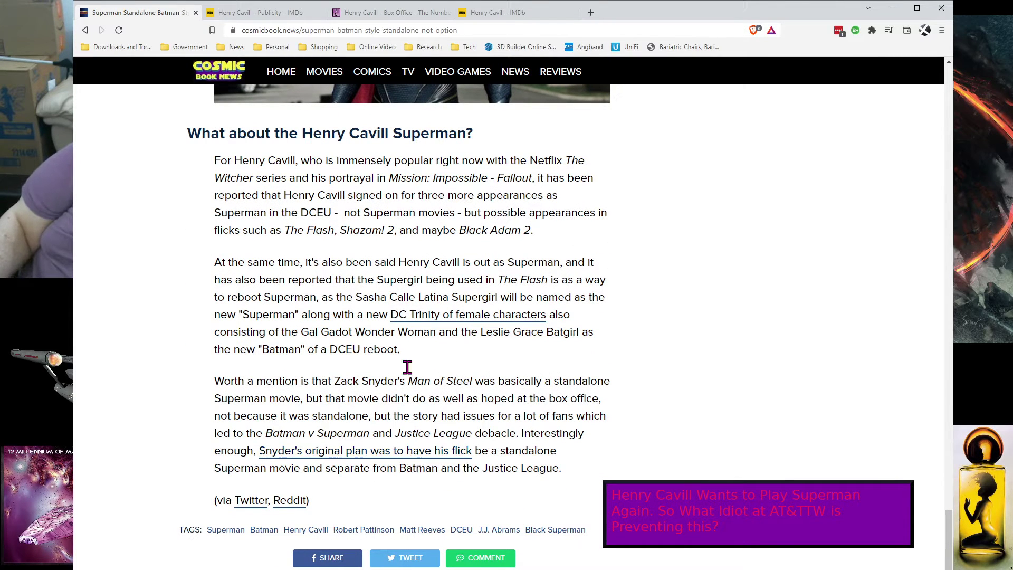
Go from Henry Cavill's IMDb publicity page to his main IMDb page
{"action": "left_click", "coordinate": [270, 23]}
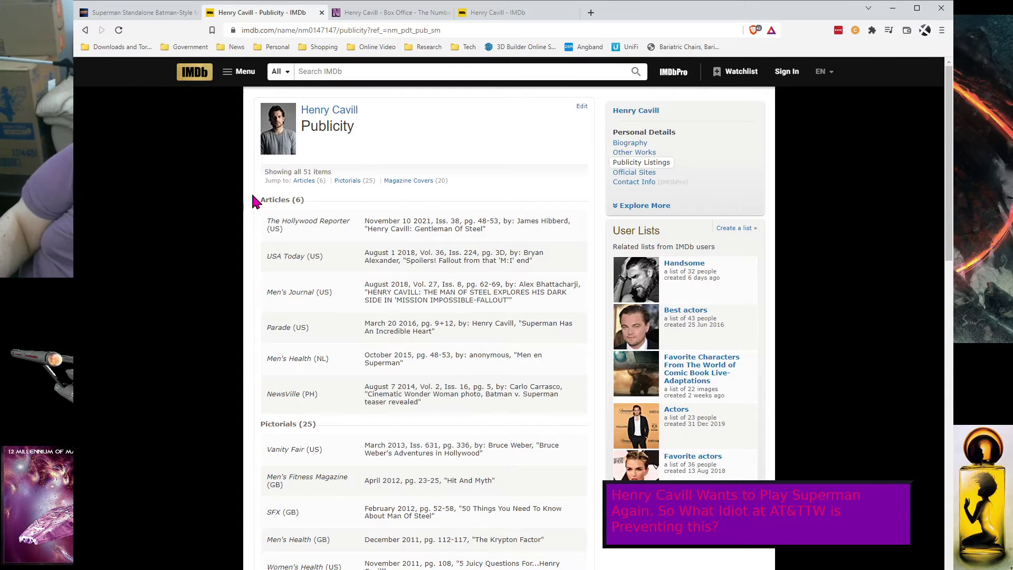
{"action": "left_click", "coordinate": [85, 29]}
{"action": "scroll", "coordinate": [439, 288], "scroll_direction": "up", "scroll_amount": 2}
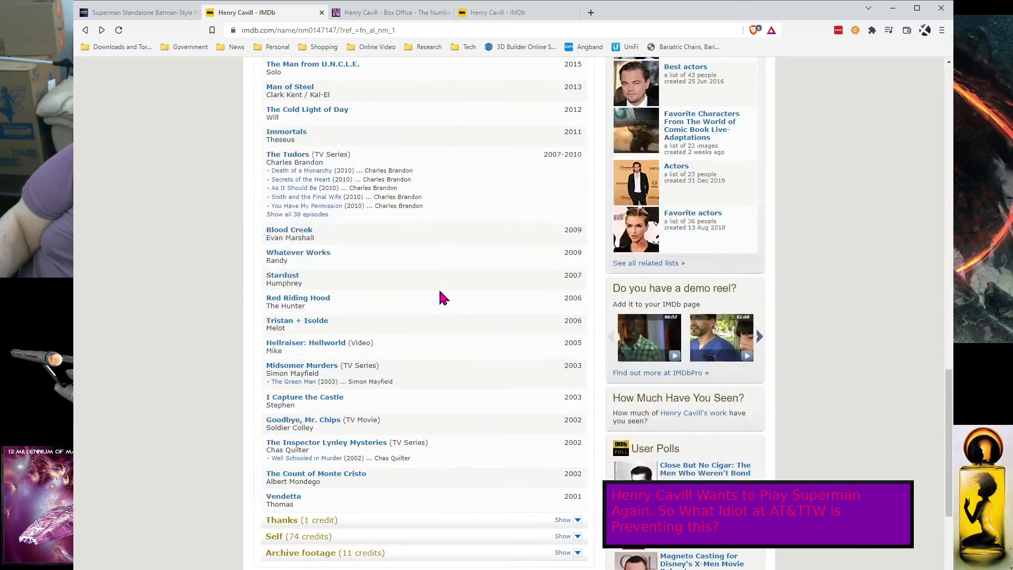
{"action": "scroll", "coordinate": [439, 288], "scroll_direction": "up", "scroll_amount": 2}
{"action": "scroll", "coordinate": [442, 298], "scroll_direction": "up", "scroll_amount": 1}
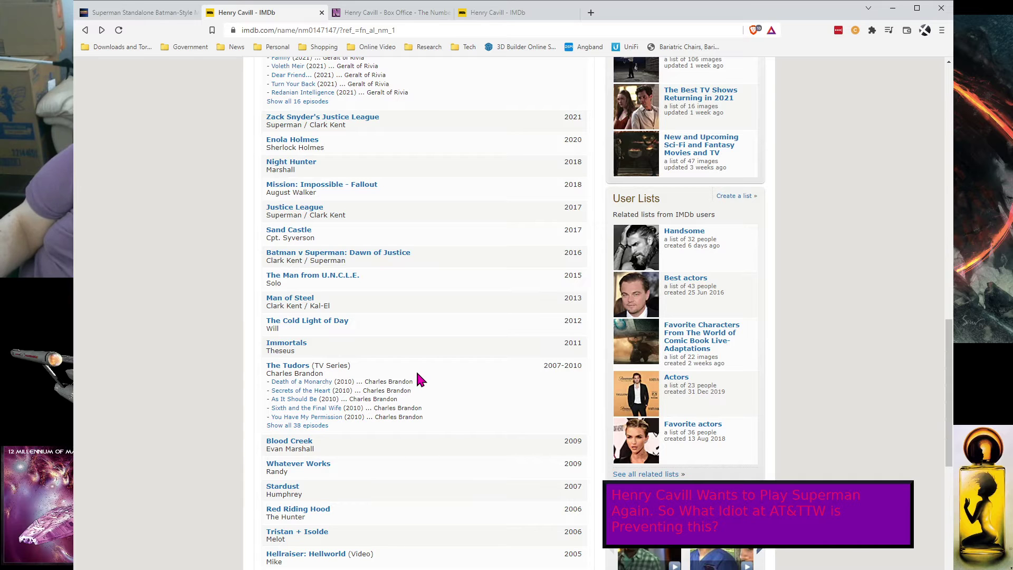
{"action": "scroll", "coordinate": [417, 375], "scroll_direction": "down", "scroll_amount": 2}
{"action": "scroll", "coordinate": [416, 403], "scroll_direction": "down", "scroll_amount": 3}
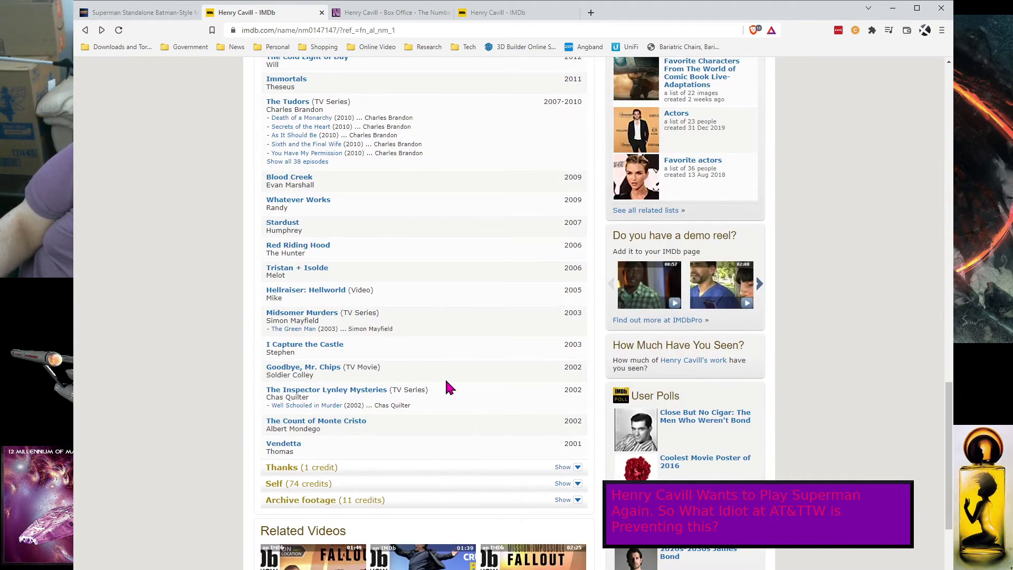
{"action": "scroll", "coordinate": [446, 383], "scroll_direction": "up", "scroll_amount": 5}
{"action": "scroll", "coordinate": [446, 383], "scroll_direction": "up", "scroll_amount": 3}
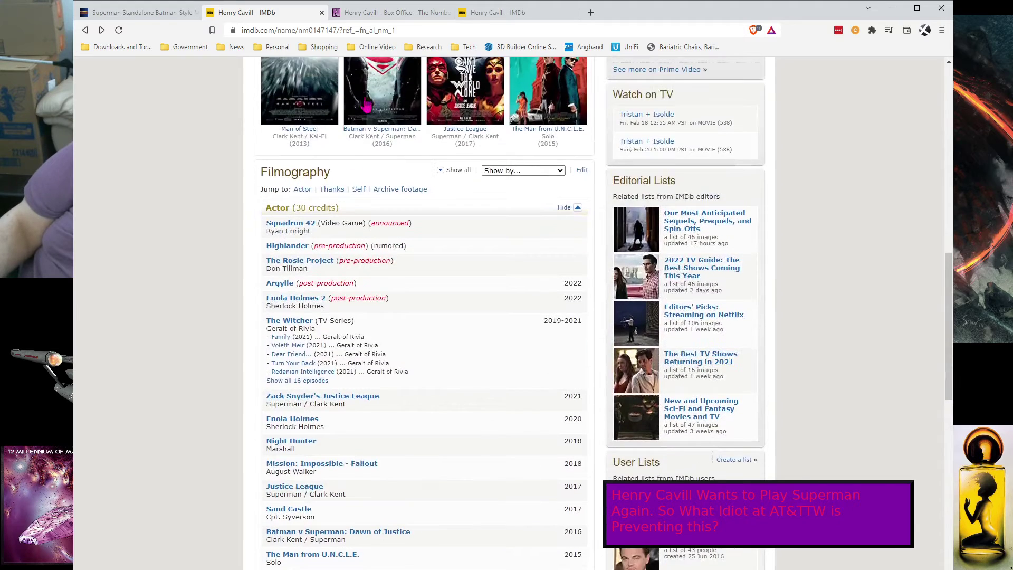
Switch to the 'Henry Cavill - Box Office - The Numbers' acting credits page
{"action": "left_click", "coordinate": [373, 16]}
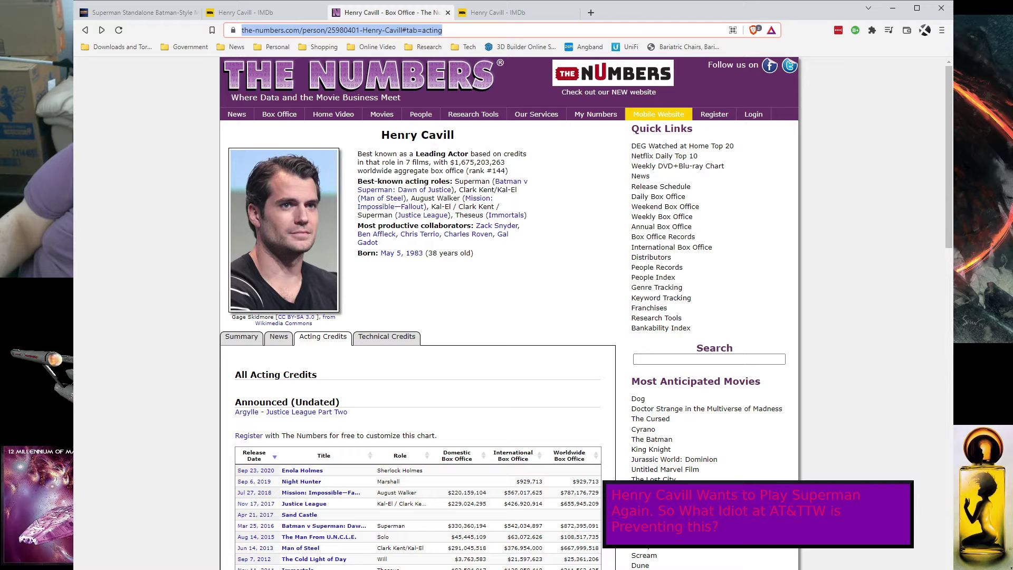
{"action": "scroll", "coordinate": [396, 542], "scroll_direction": "down", "scroll_amount": 2}
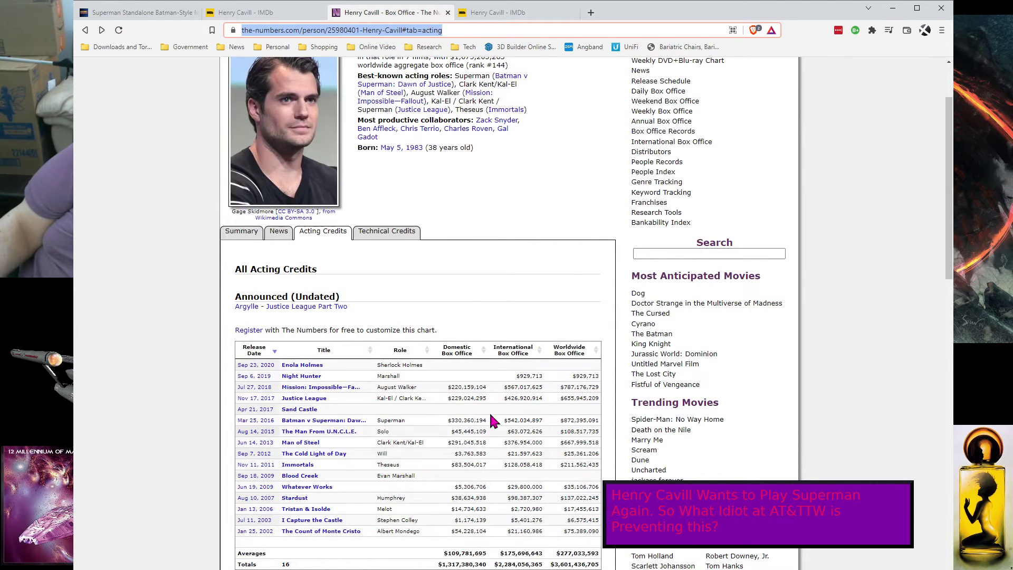
{"action": "scroll", "coordinate": [387, 427], "scroll_direction": "down", "scroll_amount": 3}
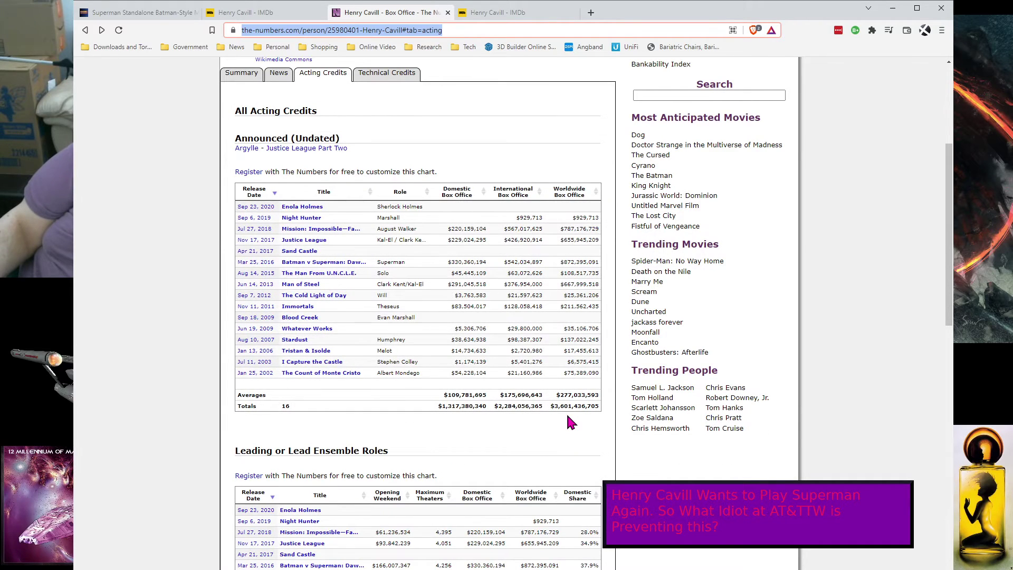
{"action": "scroll", "coordinate": [570, 423], "scroll_direction": "down", "scroll_amount": 2}
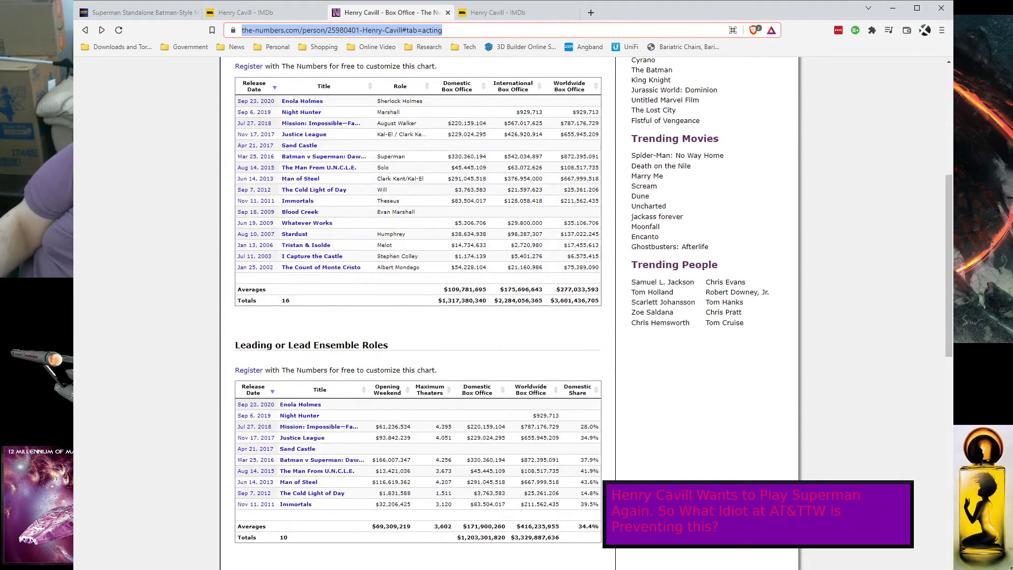
{"action": "scroll", "coordinate": [403, 300], "scroll_direction": "up", "scroll_amount": 3}
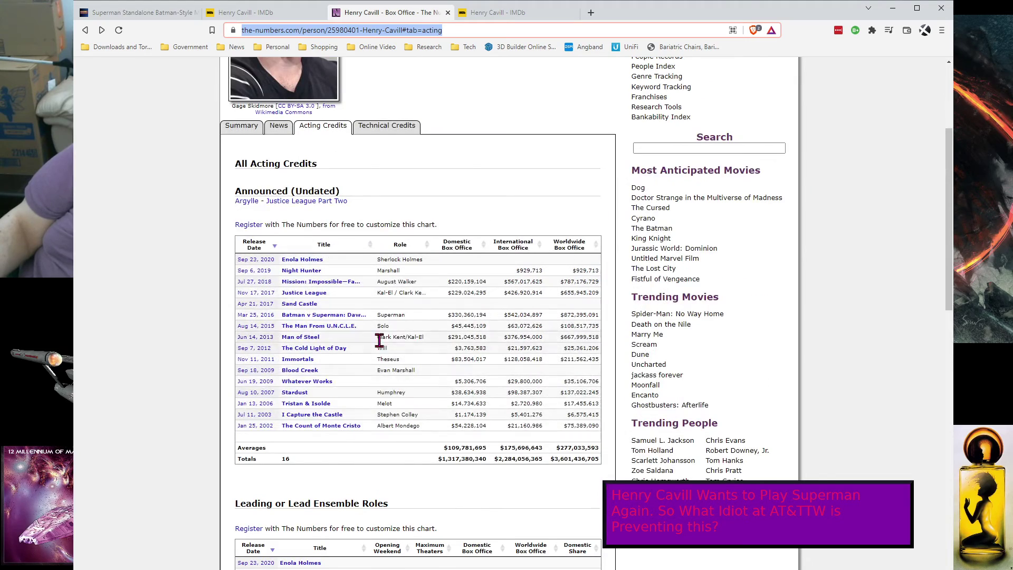
{"action": "scroll", "coordinate": [392, 414], "scroll_direction": "down", "scroll_amount": 4}
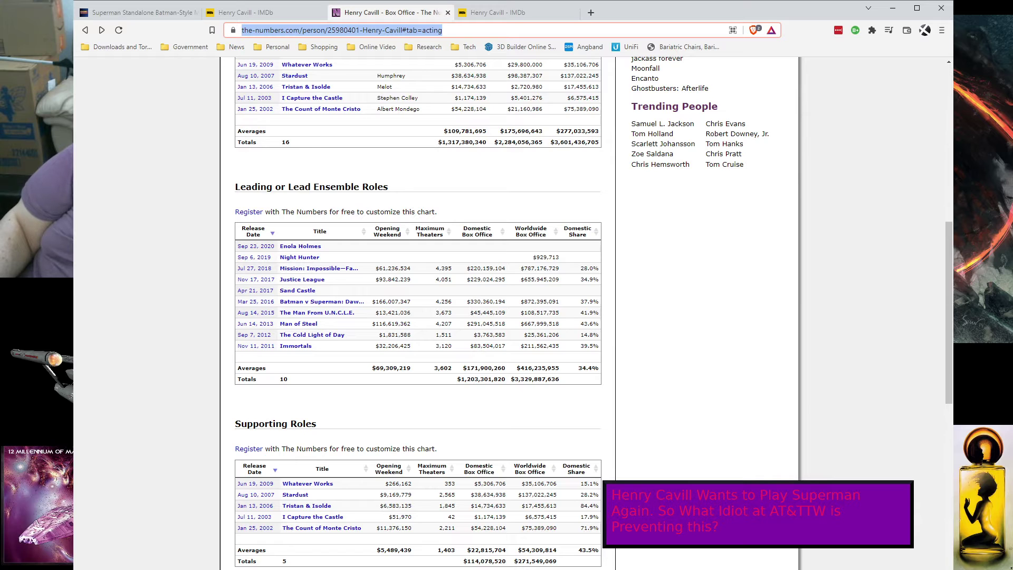
Bring the LibreOffice Calc spreadsheet of Cavill's film costs and profits to the front
{"action": "key", "text": "alt+Tab"}
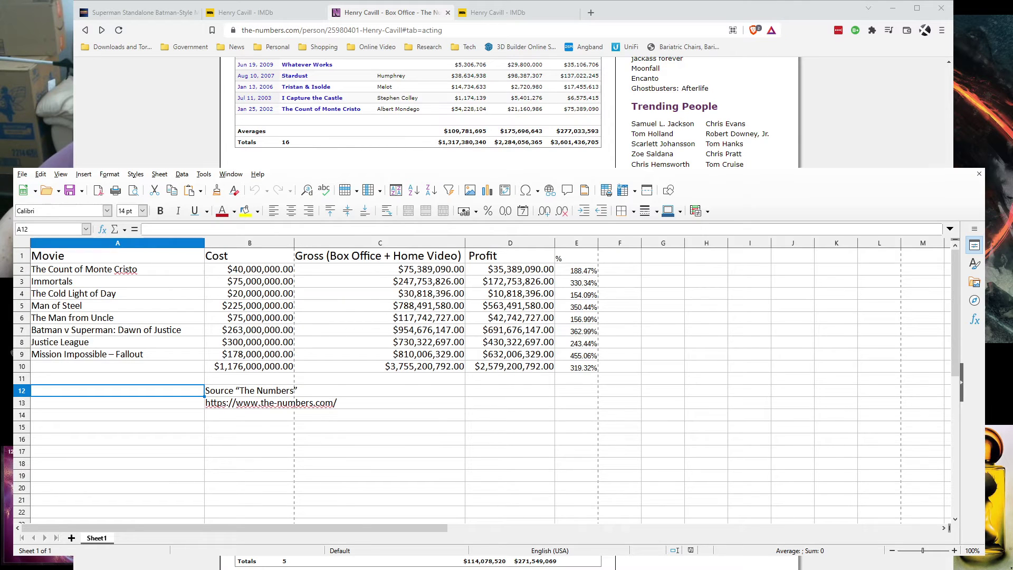